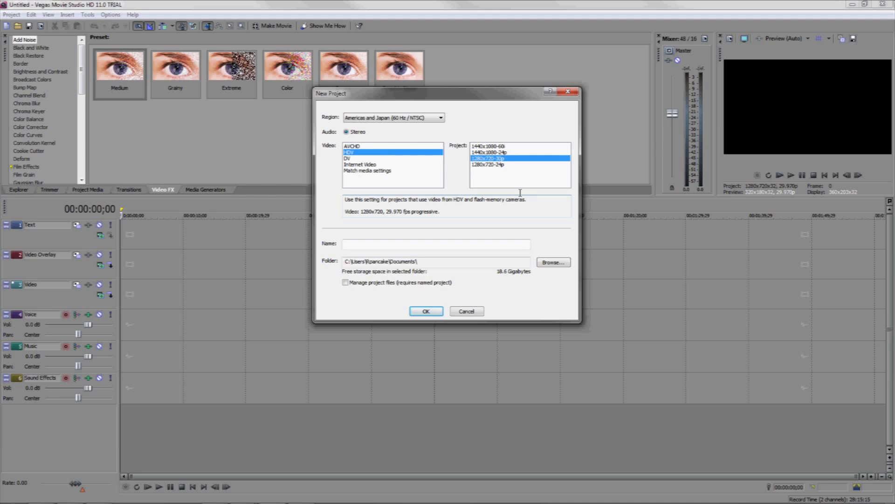
# Step: Create the new HDV 1280x720-30p project with the name tutorial
pyautogui.click(401, 244)
pyautogui.write('tutorial')
pyautogui.press('Return')
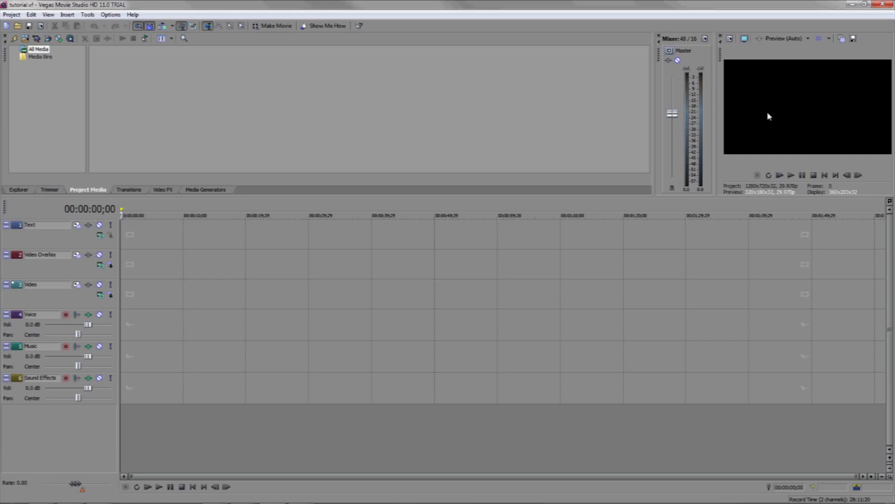
# Step: Switch to the assets folder window and add the motionBreakingNews03, iStock presenter and studio9CenterRightLoopWhite clips to the project media
pyautogui.hotkey('alt', 'Tab')
pyautogui.moveTo(531, 104); pyautogui.dragTo(483, 93)
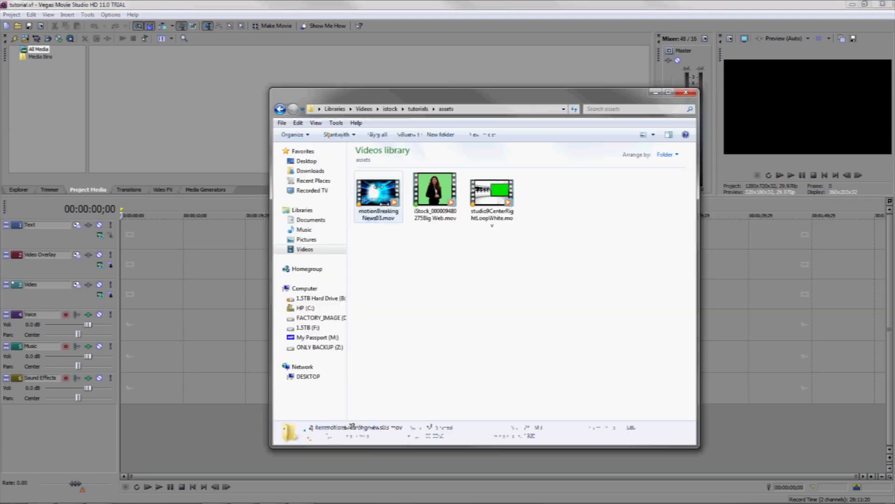
pyautogui.click(378, 191)
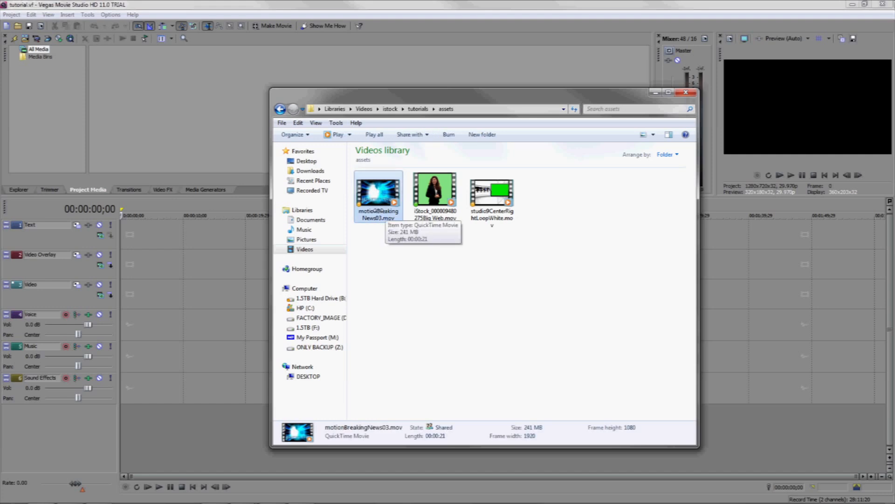
pyautogui.click(438, 207)
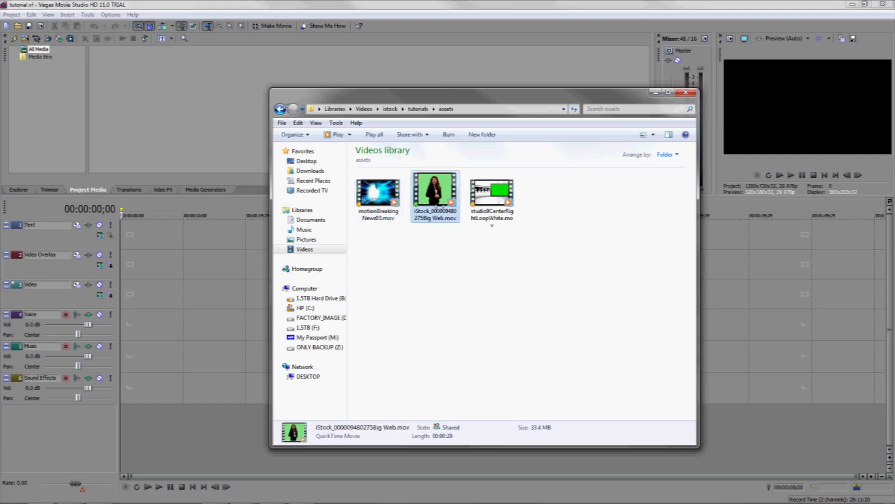
pyautogui.click(490, 197)
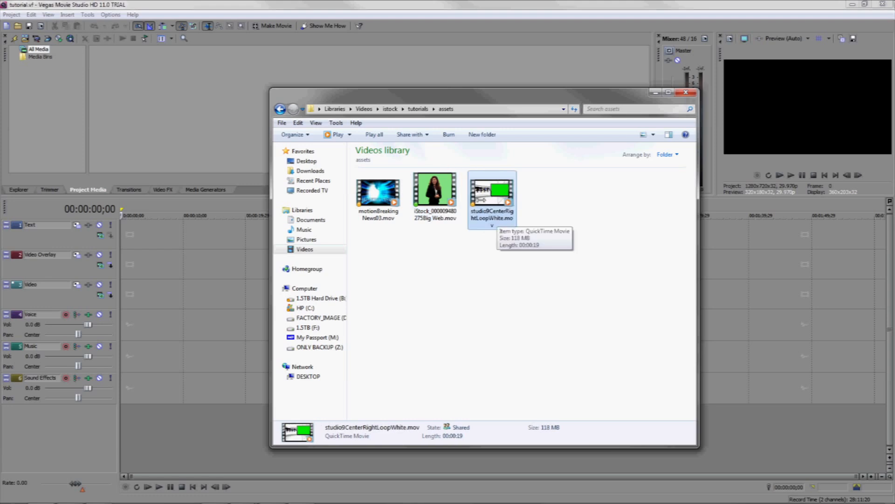
pyautogui.moveTo(418, 96); pyautogui.dragTo(423, 99)
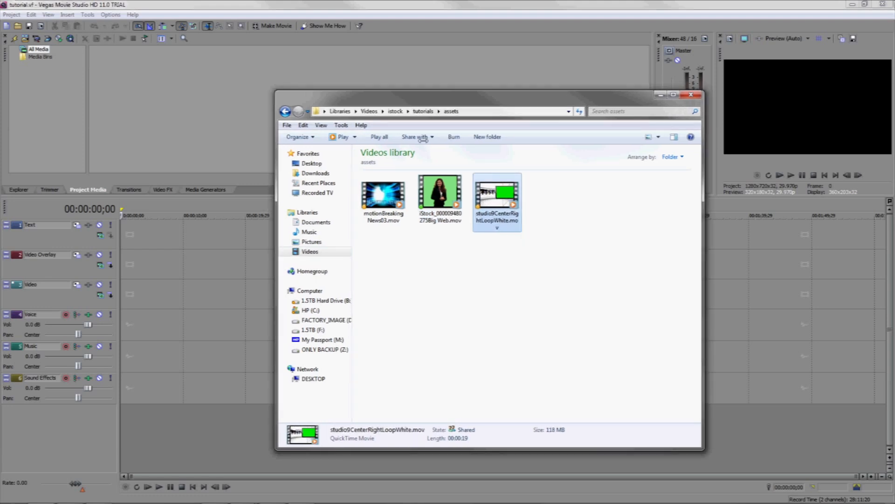
pyautogui.moveTo(571, 285); pyautogui.dragTo(387, 192)
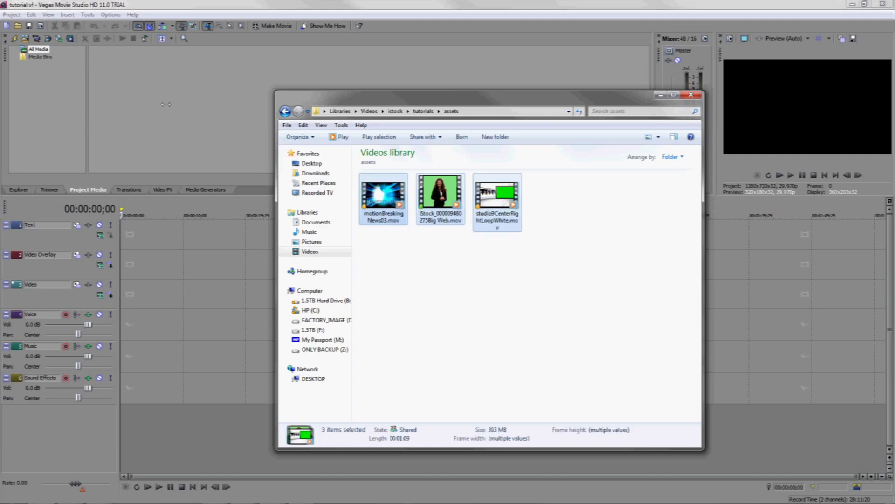
pyautogui.moveTo(165, 104); pyautogui.dragTo(166, 104)
pyautogui.moveTo(533, 109); pyautogui.dragTo(639, 132)
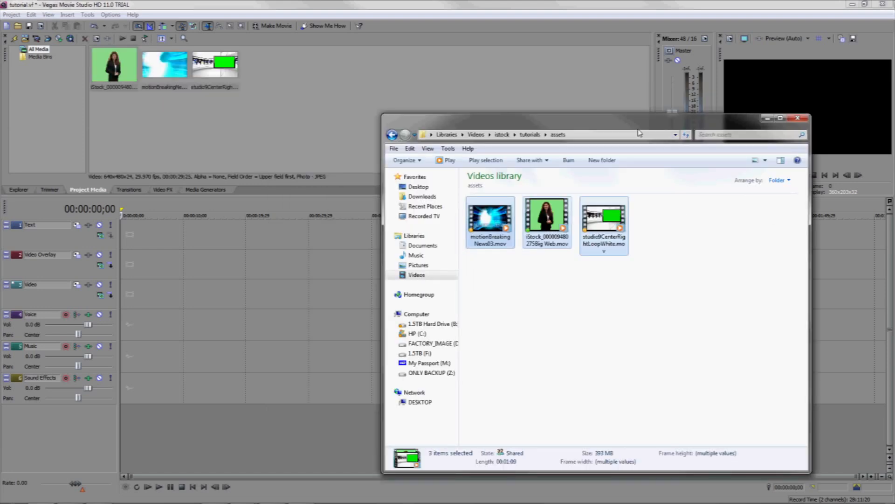
pyautogui.click(282, 144)
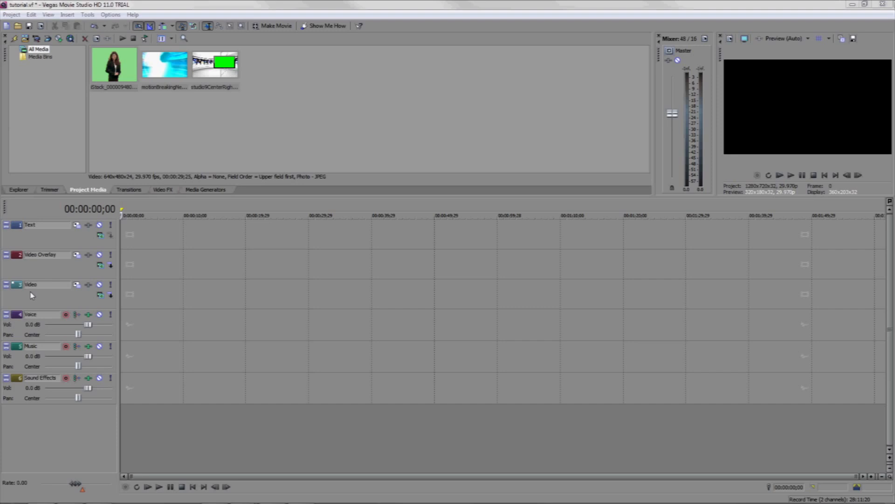
# Step: Delete the Text track and insert a new video track
pyautogui.rightClick(39, 237)
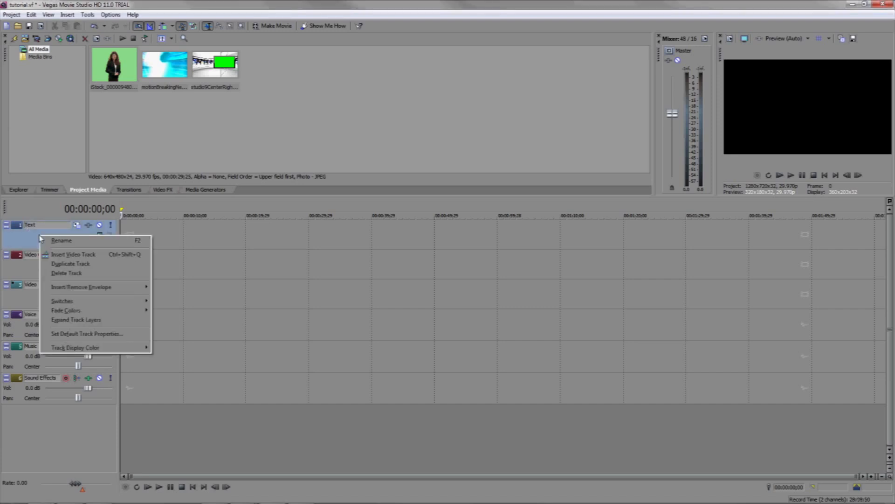
pyautogui.click(66, 274)
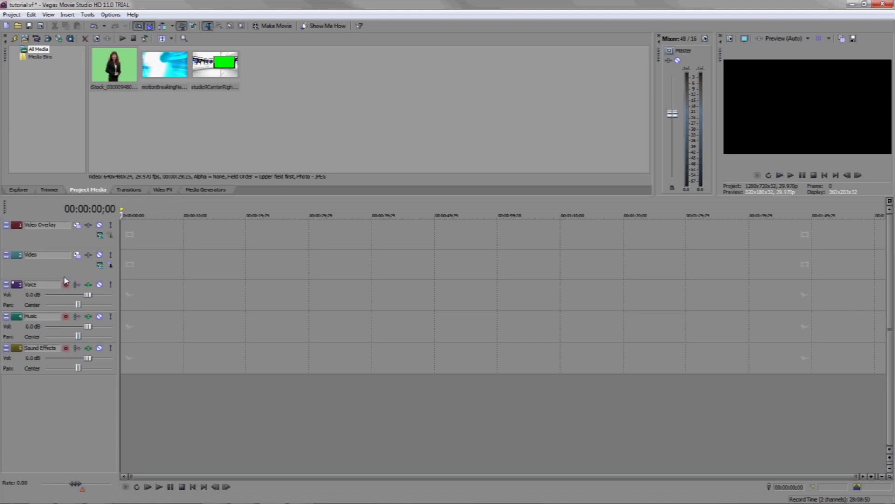
pyautogui.rightClick(48, 408)
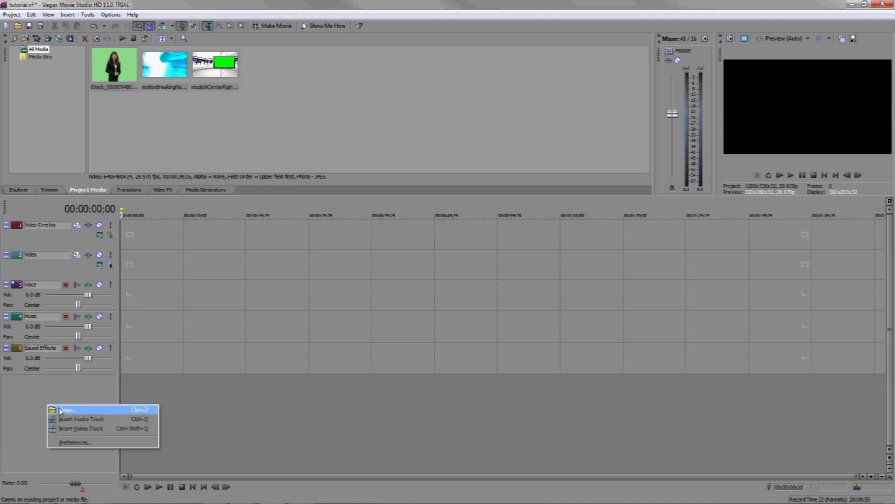
pyautogui.click(77, 428)
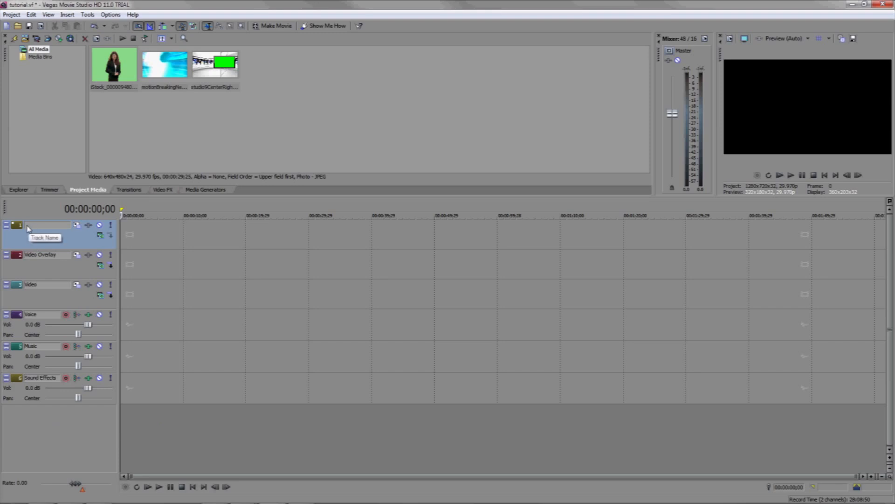
# Step: Name the new unnamed video track Talent and rename the Video Overlay track Studio
pyautogui.doubleClick(31, 225)
pyautogui.write('Talent')
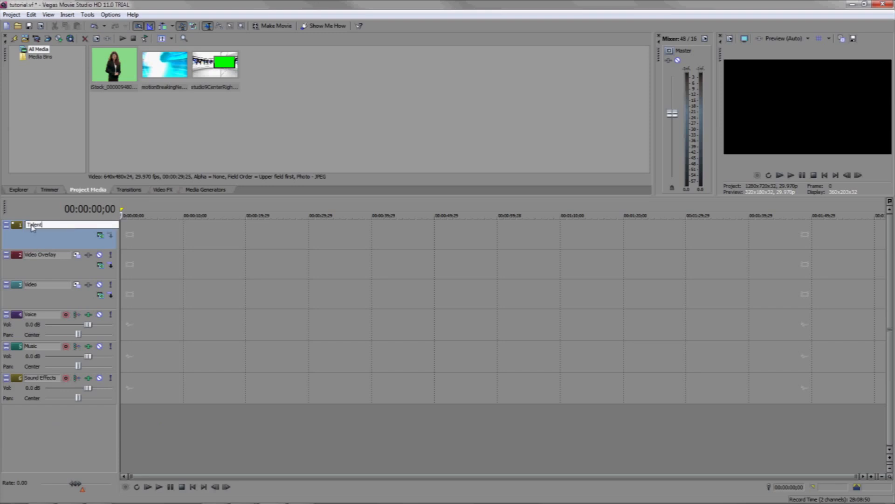
pyautogui.press('Return')
pyautogui.doubleClick(63, 258)
pyautogui.write('Studio')
pyautogui.press('Return')
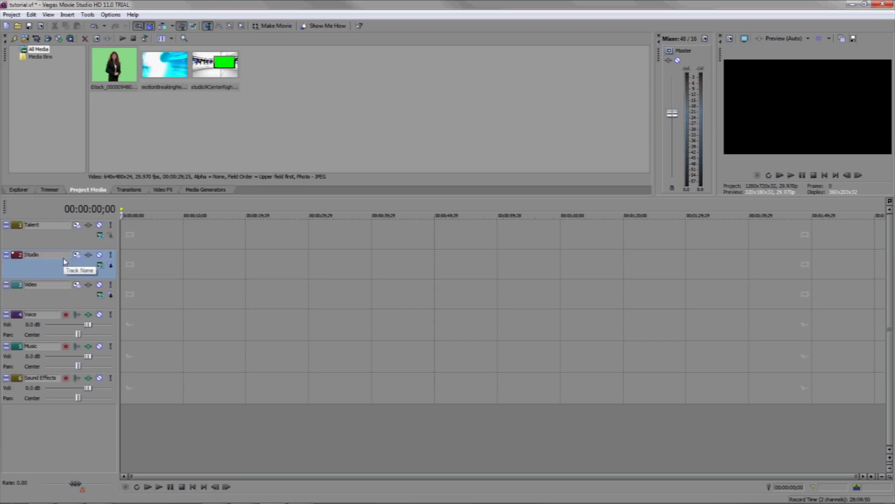
# Step: Rename the Video track B-roll
pyautogui.click(40, 287)
pyautogui.doubleClick(40, 288)
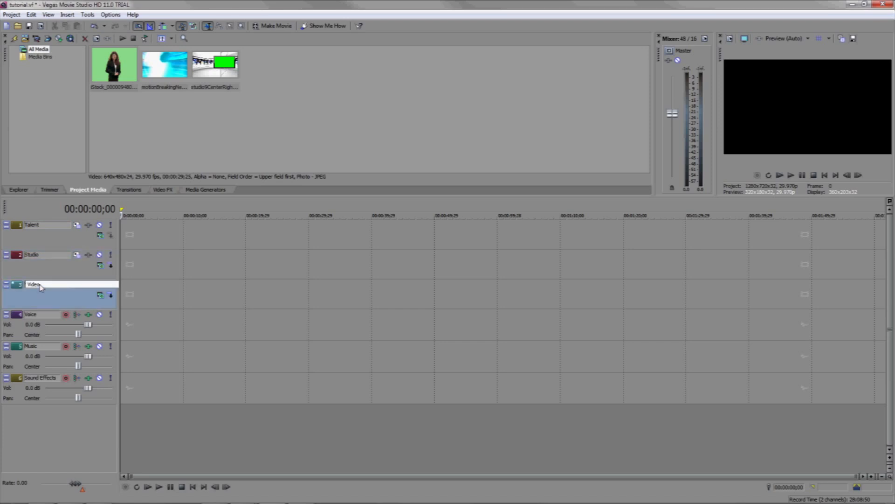
pyautogui.press('BackSpace')
pyautogui.write('B-roll')
pyautogui.press('Return')
# Step: Place the presenter clip on Talent, the studio clip on Studio and motionBreakingNews03 on B-roll, all at the timeline start
pyautogui.moveTo(117, 76); pyautogui.dragTo(127, 234)
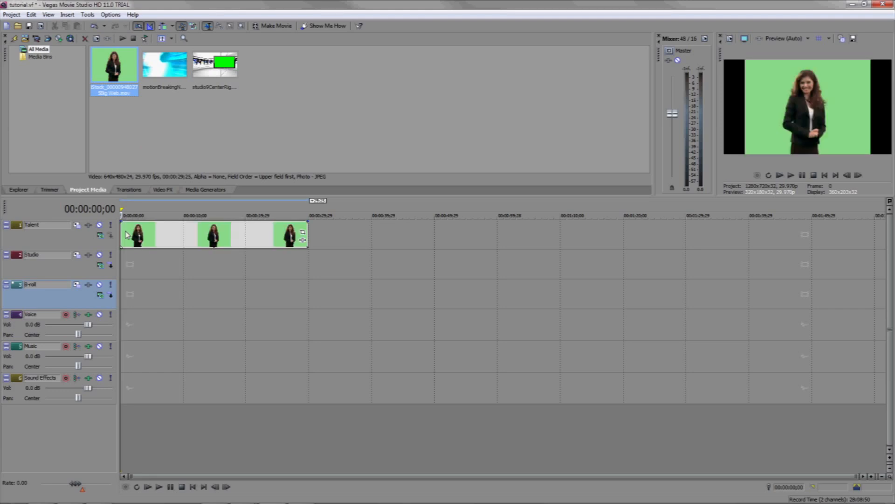
pyautogui.click(164, 66)
pyautogui.click(212, 89)
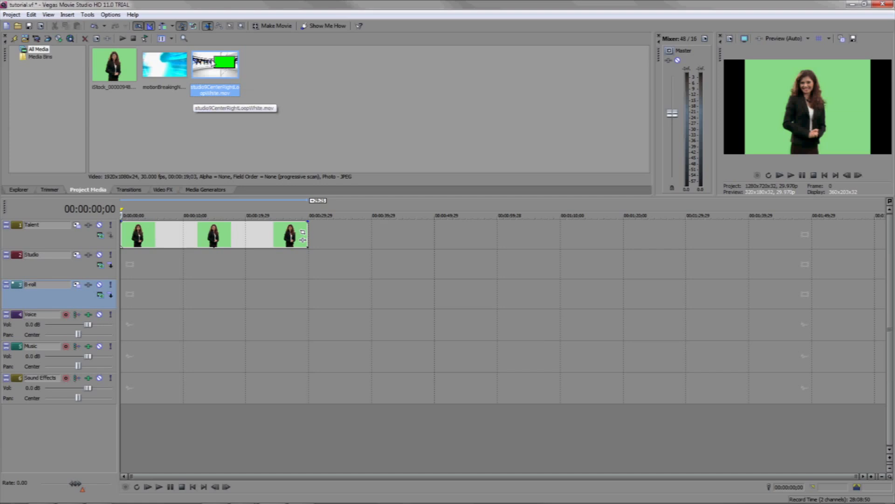
pyautogui.moveTo(214, 64); pyautogui.dragTo(127, 272)
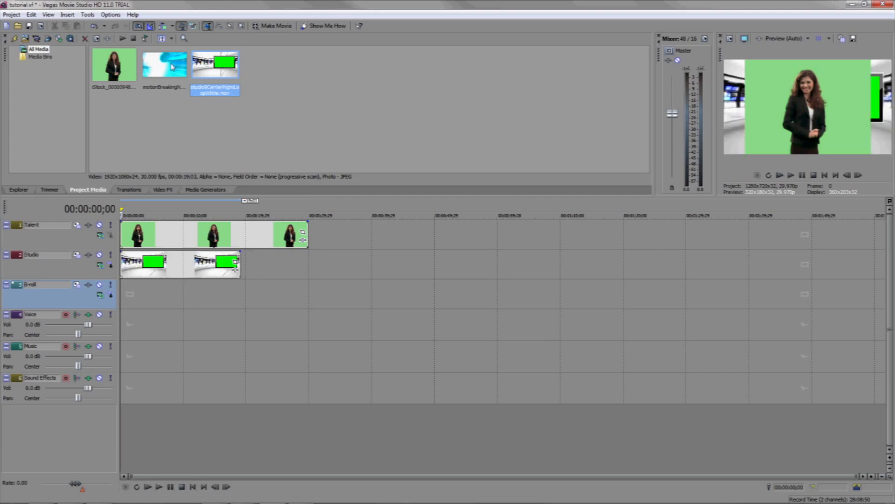
pyautogui.click(167, 68)
pyautogui.moveTo(165, 68); pyautogui.dragTo(127, 300)
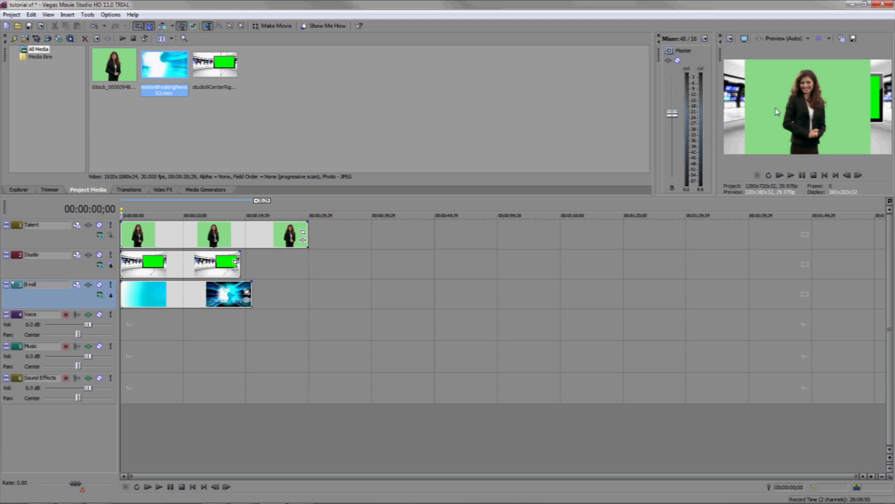
# Step: Apply the Chroma Keyer Green Screen preset to the Talent clip with low threshold about 0.642 and high threshold about 0.309
pyautogui.click(162, 190)
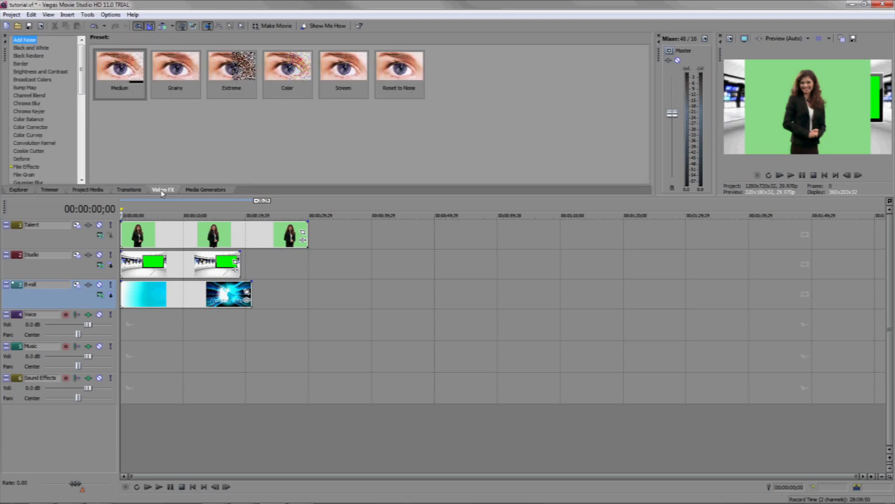
pyautogui.click(34, 112)
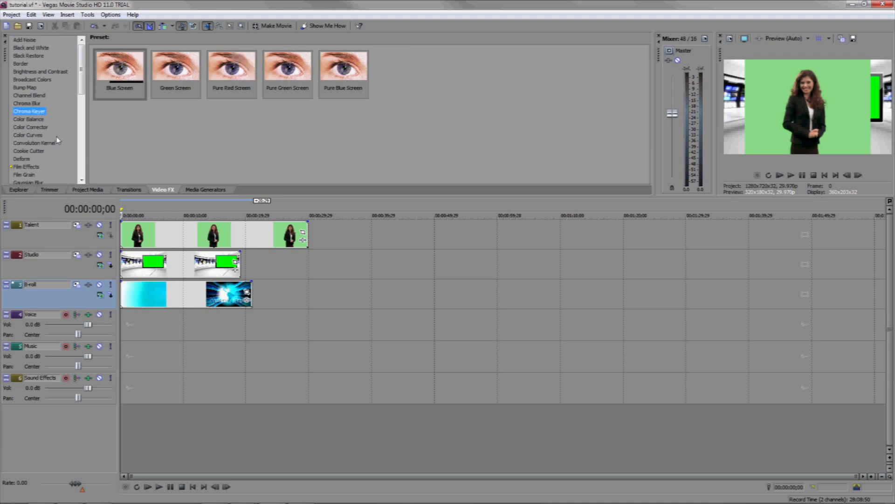
pyautogui.moveTo(175, 75); pyautogui.dragTo(190, 235)
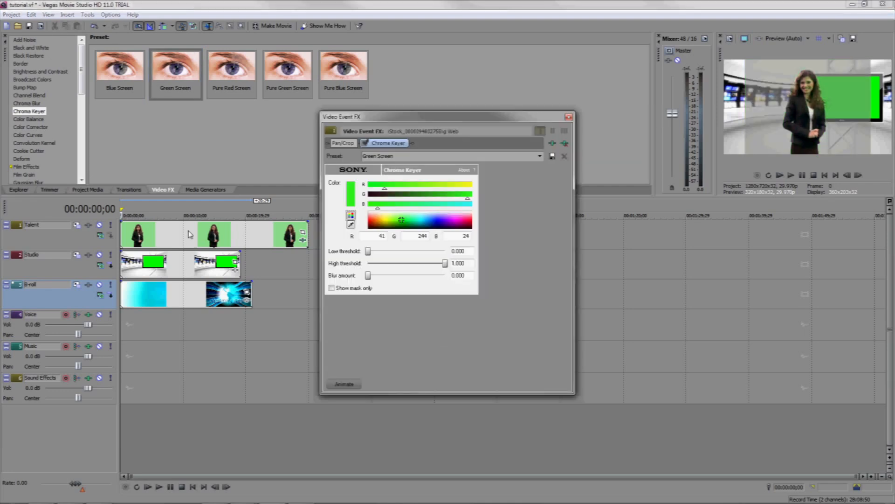
pyautogui.moveTo(448, 117); pyautogui.dragTo(441, 113)
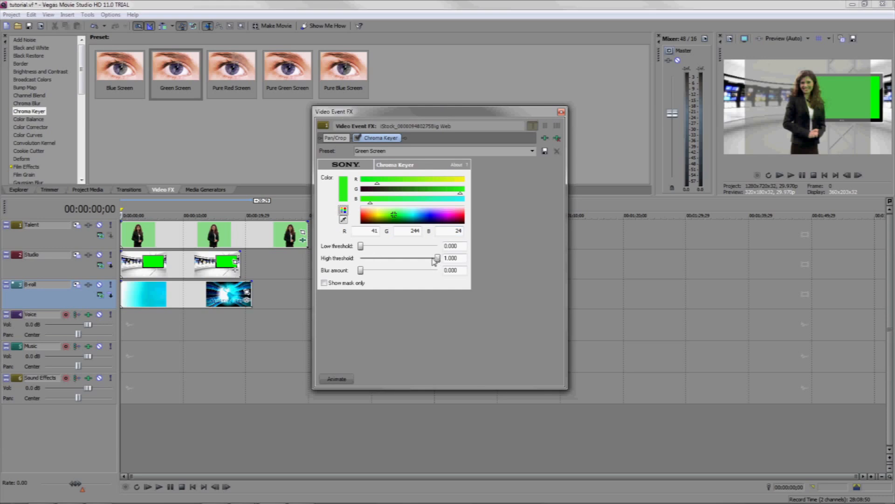
pyautogui.moveTo(437, 259); pyautogui.dragTo(412, 259)
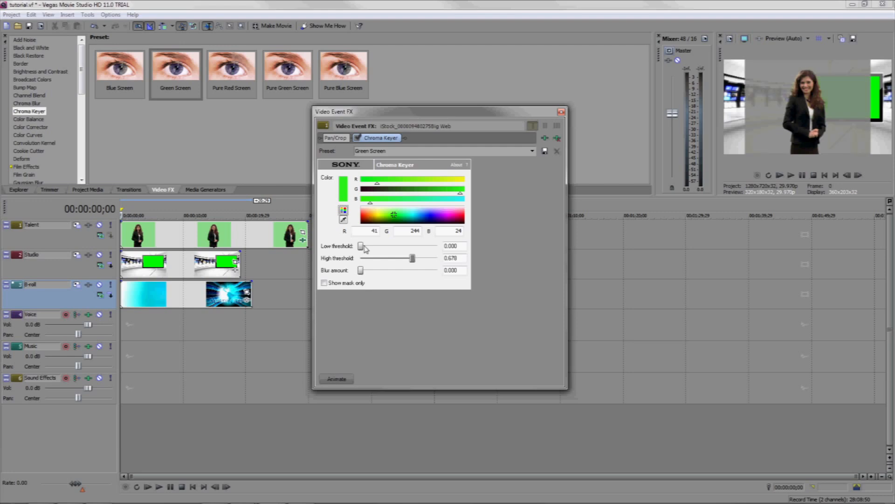
pyautogui.moveTo(362, 247); pyautogui.dragTo(383, 259)
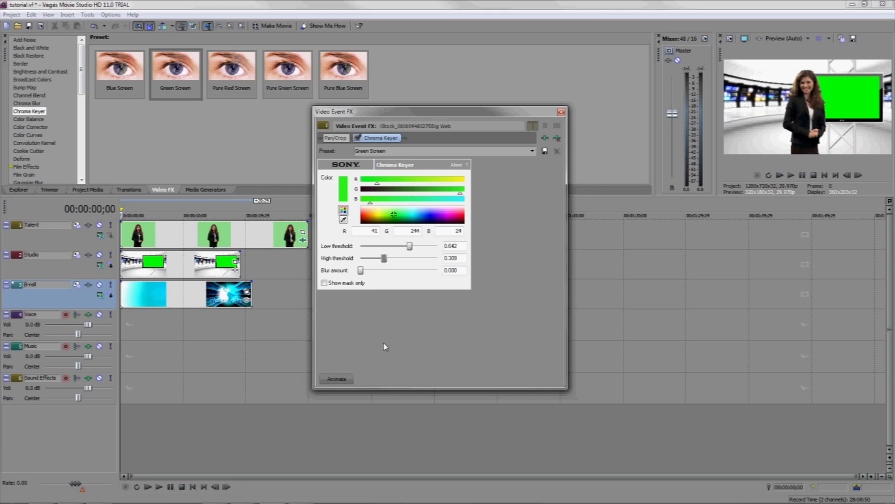
pyautogui.click(561, 113)
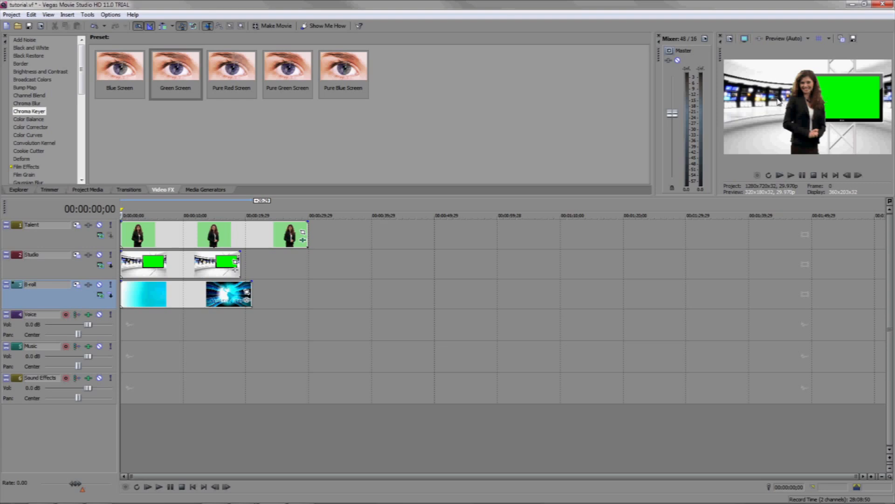
# Step: Shift the Talent clip's framing with Video Event Pan/Crop so the presenter stands left of the studio's green monitor
pyautogui.click(200, 234)
pyautogui.rightClick(182, 238)
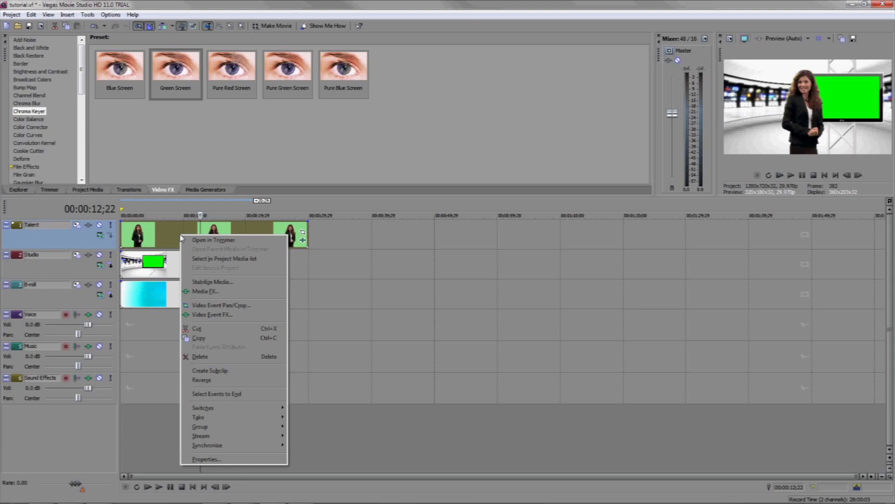
pyautogui.click(251, 309)
pyautogui.moveTo(460, 260); pyautogui.dragTo(569, 257)
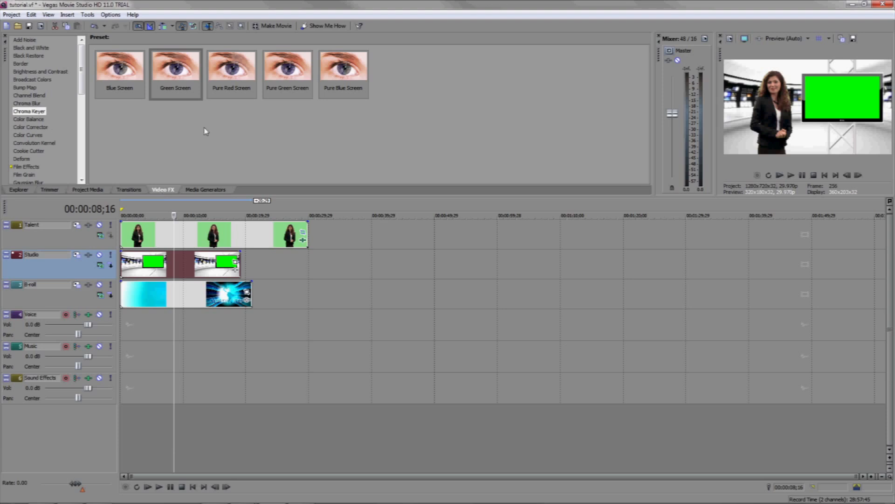
# Step: Apply the Chroma Keyer Green Screen preset to the Studio clip with low threshold about 0.793 and high threshold about 0.496
pyautogui.moveTo(176, 68); pyautogui.dragTo(184, 266)
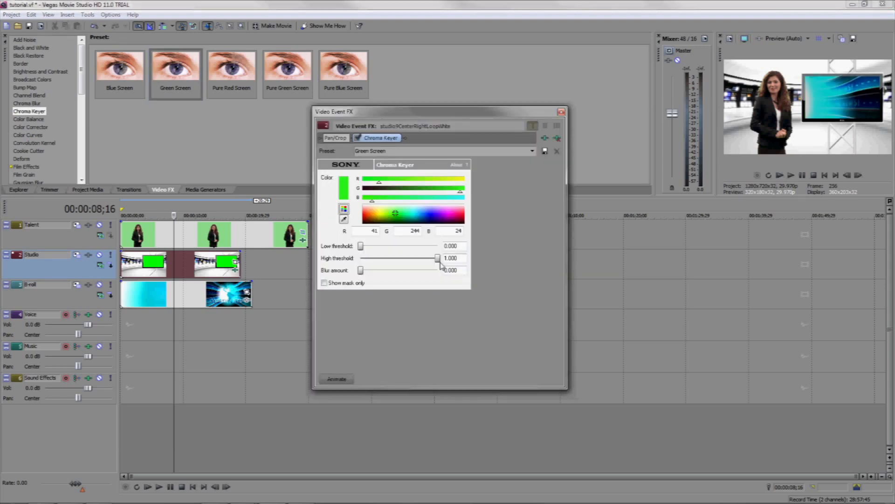
pyautogui.moveTo(438, 260); pyautogui.dragTo(399, 260)
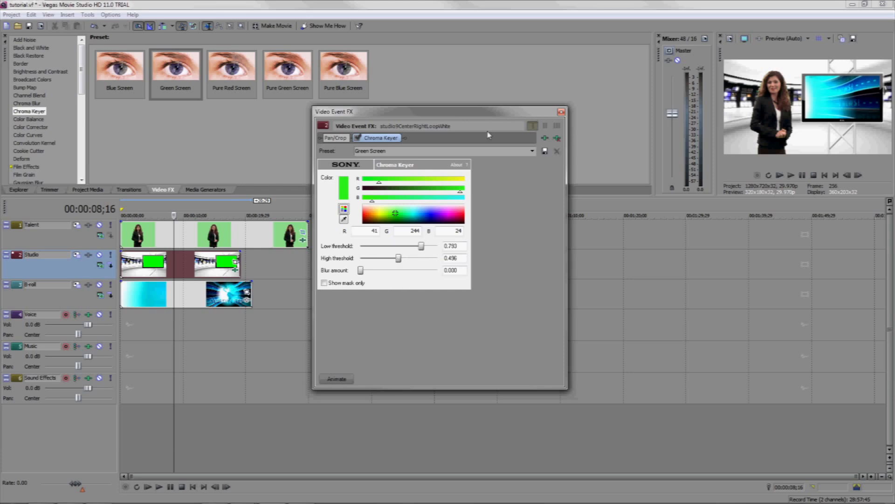
pyautogui.moveTo(402, 257)
pyautogui.mouseDown()
pyautogui.moveTo(410, 260)
pyautogui.moveTo(409, 247)
pyautogui.mouseUp()
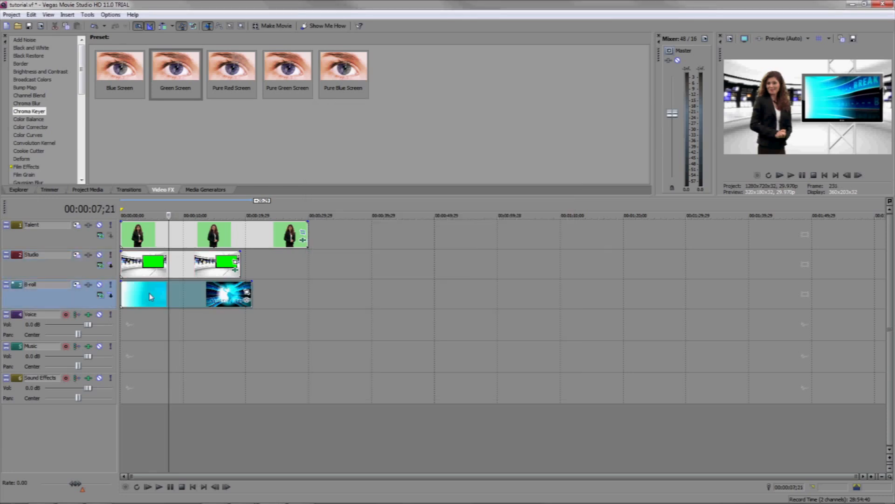
# Step: Use Track Motion to move the B-roll track to about X 310, Y 72 and shrink it to about 736 by 414
pyautogui.click(77, 285)
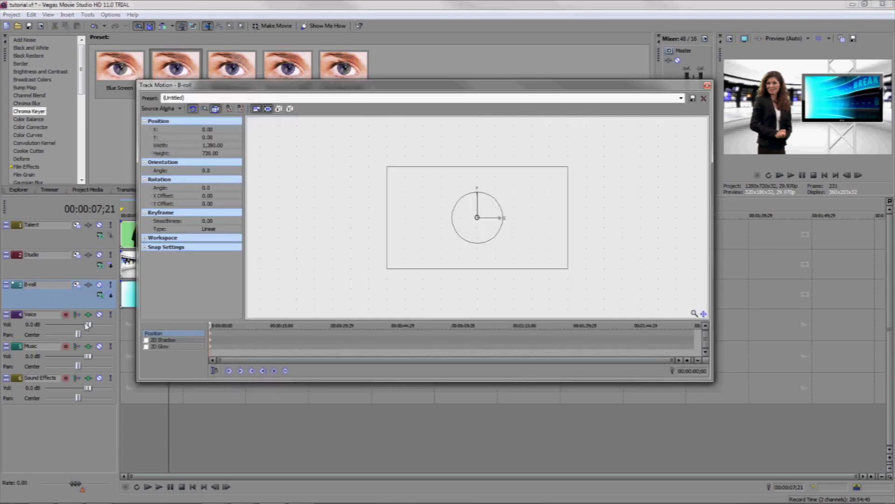
pyautogui.moveTo(527, 200); pyautogui.dragTo(576, 186)
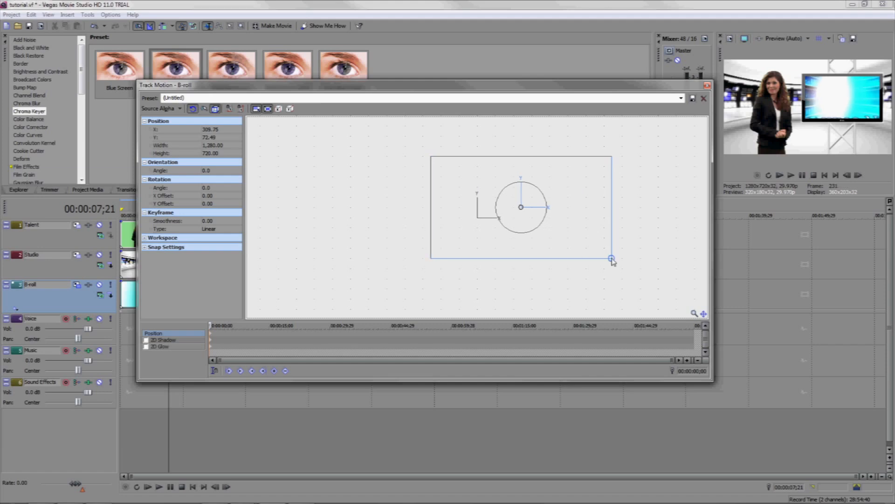
pyautogui.moveTo(612, 260); pyautogui.dragTo(576, 233)
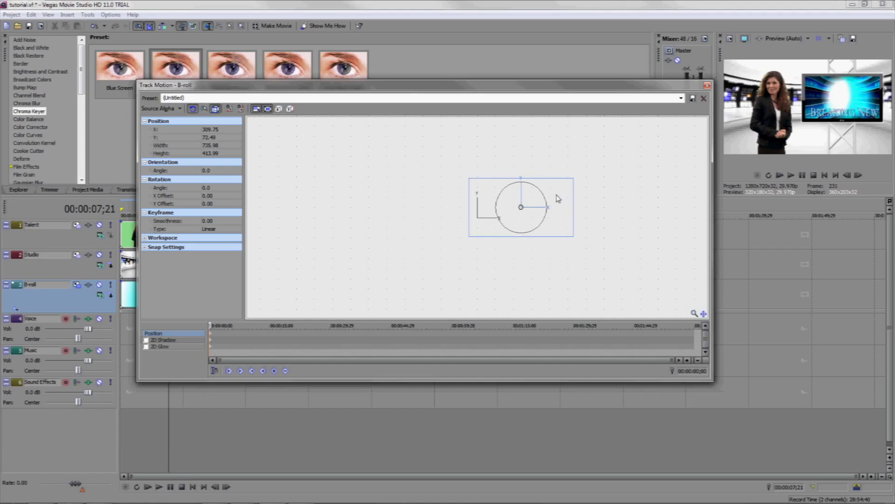